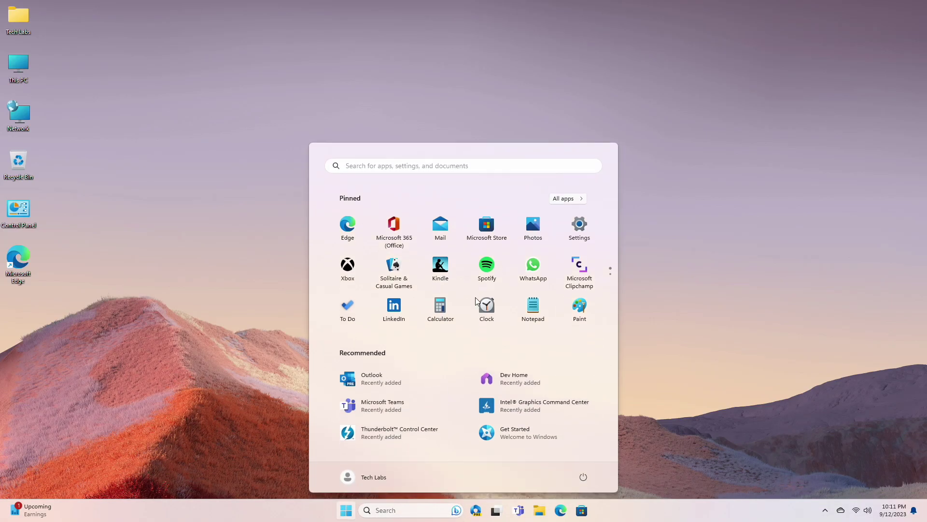
Step: Open Settings to System > About, showing Windows 11 Pro 23H2, OS build 22631.2338
left_click(580, 224)
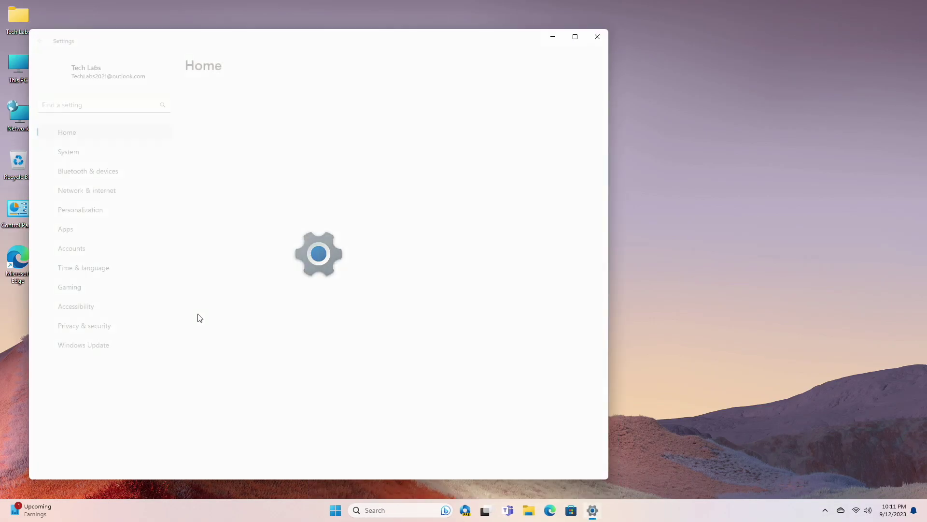
left_click(120, 145)
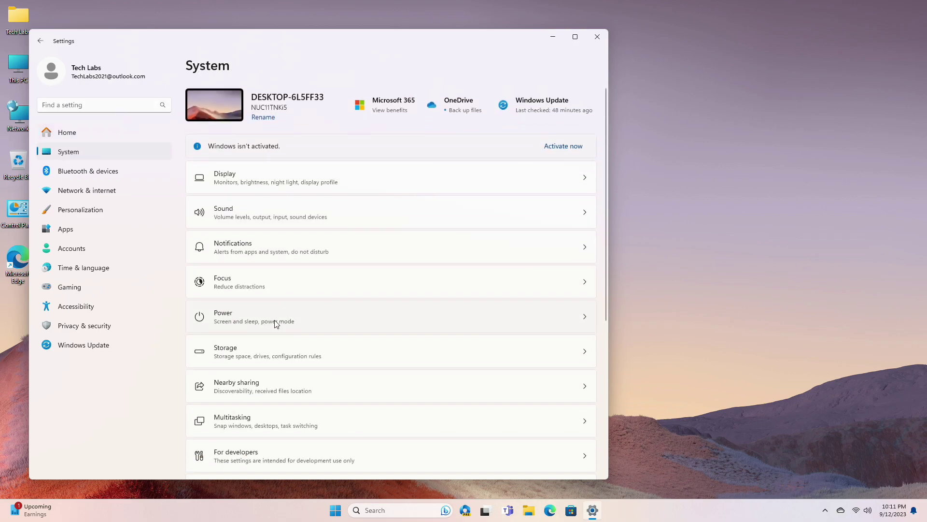
scroll(232, 407, "down", 5)
left_click(264, 431)
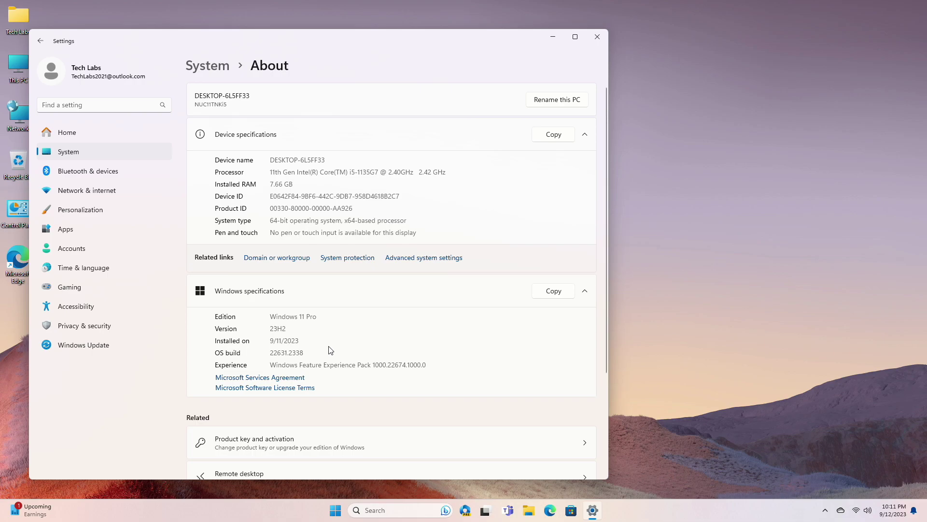
Step: Close Settings, preview the Focus session widget in the Widgets pin gallery, then dismiss the board
left_click(597, 39)
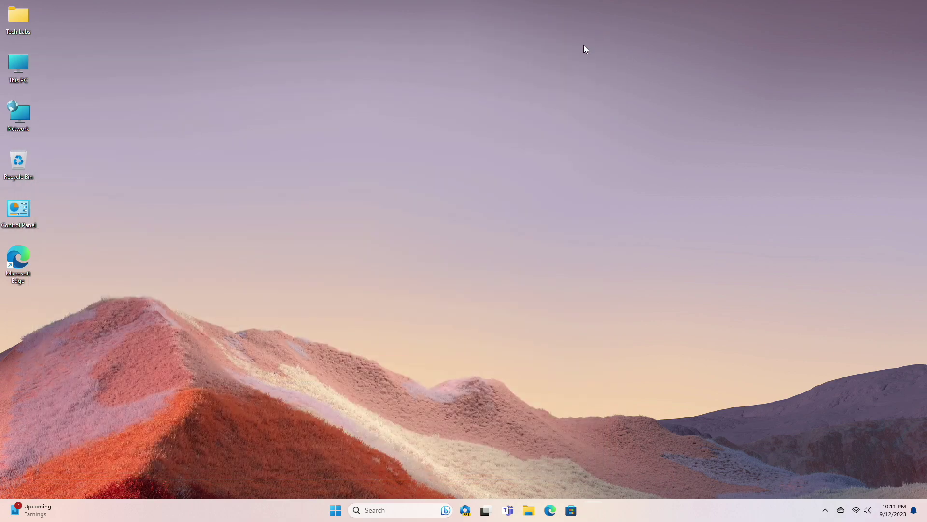
mouse_move(34, 505)
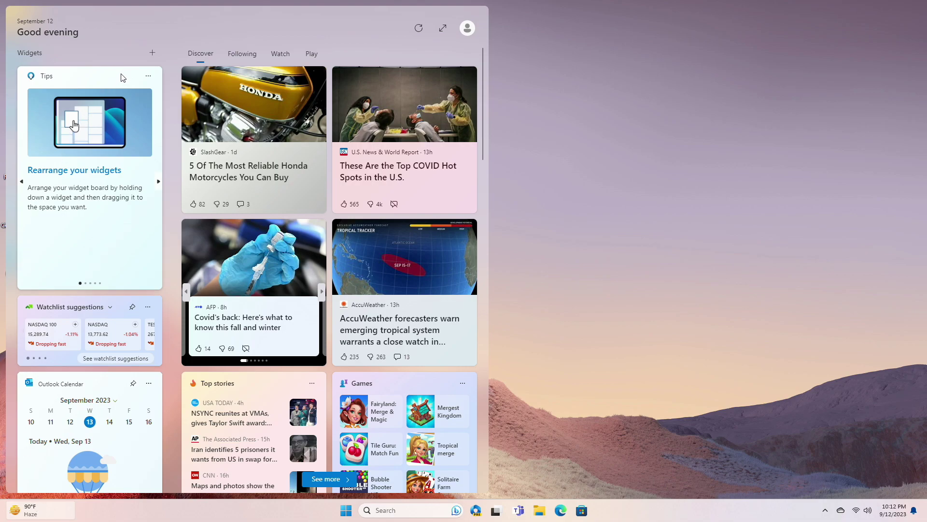
left_click(150, 54)
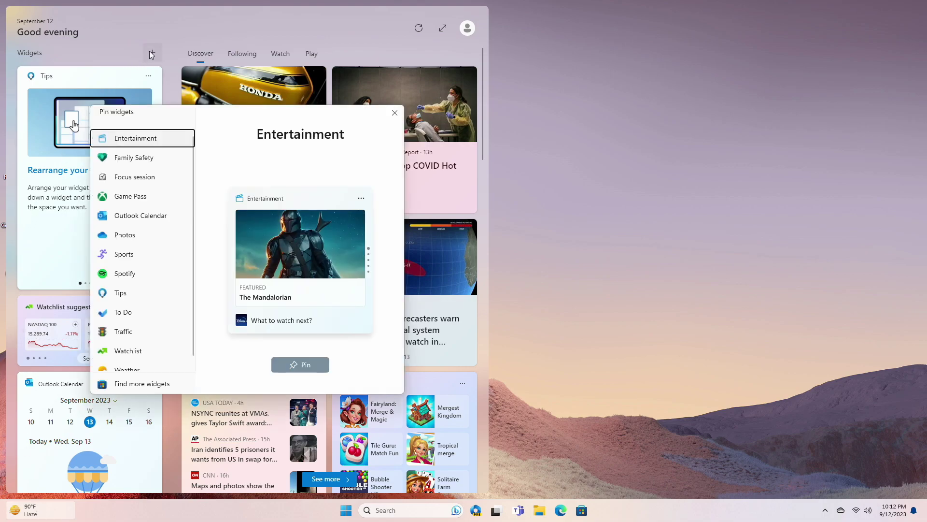
left_click(148, 183)
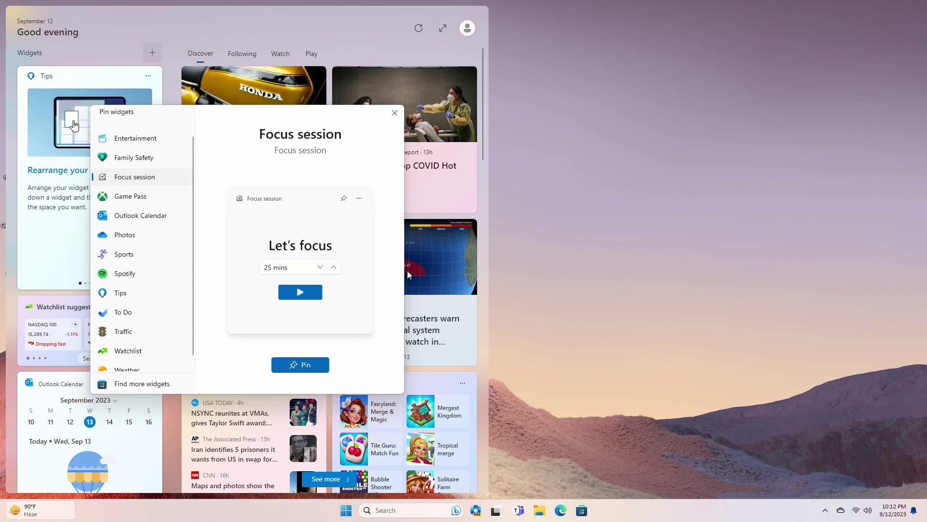
left_click(567, 255)
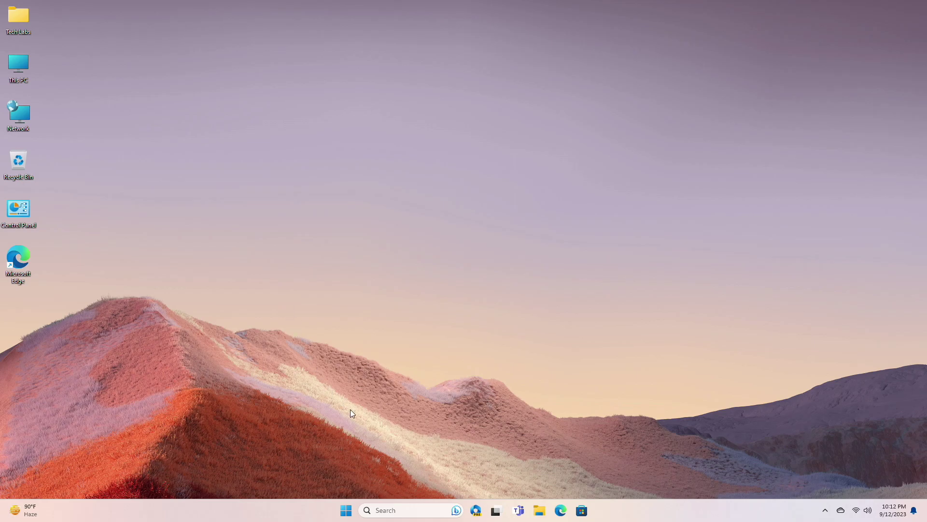
Step: Unpin Microsoft Teams from the taskbar, then open and close File Explorer
right_click(519, 510)
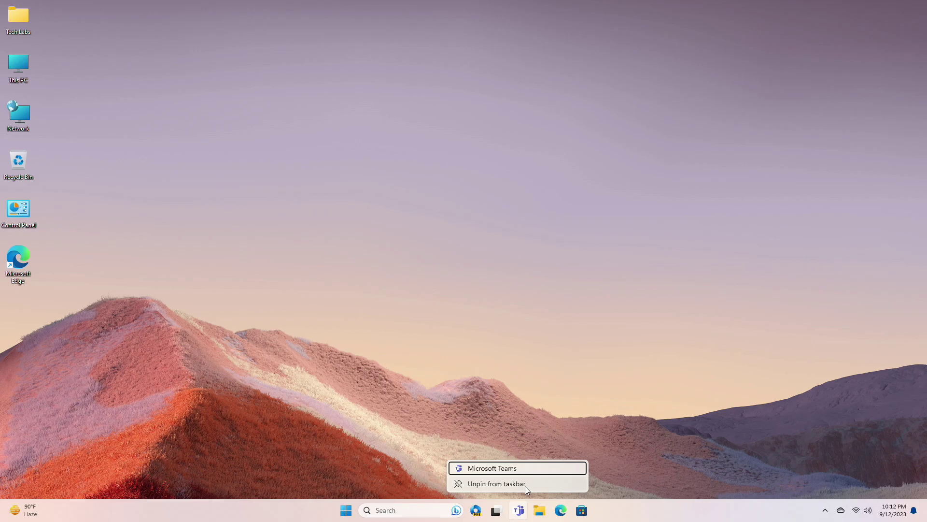
left_click(525, 485)
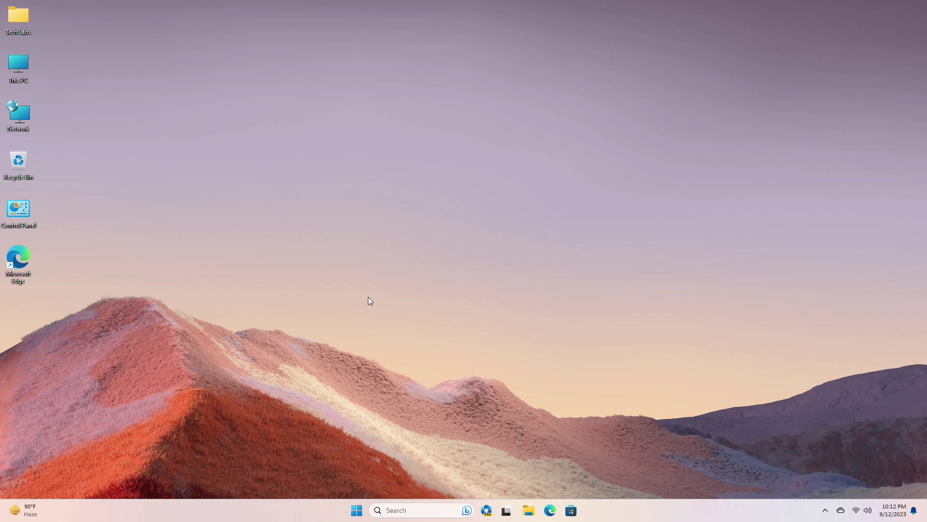
left_click(528, 510)
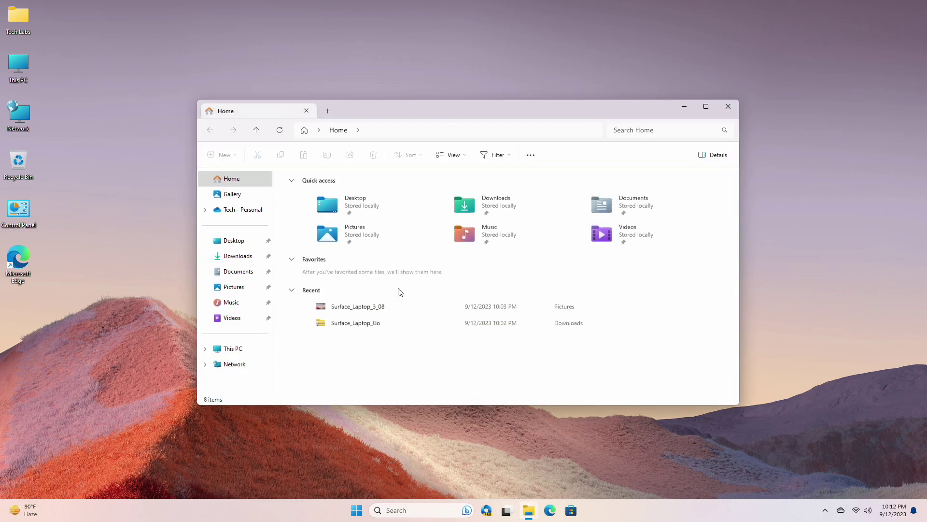
key("alt+F4")
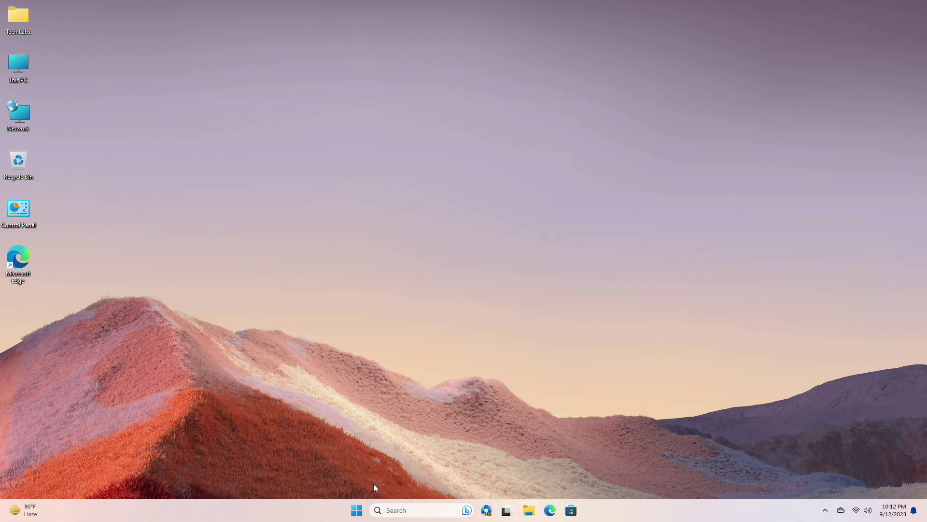
Step: Launch Settings from Start and close it, then reveal the hidden system tray icons
left_click(357, 510)
left_click(593, 227)
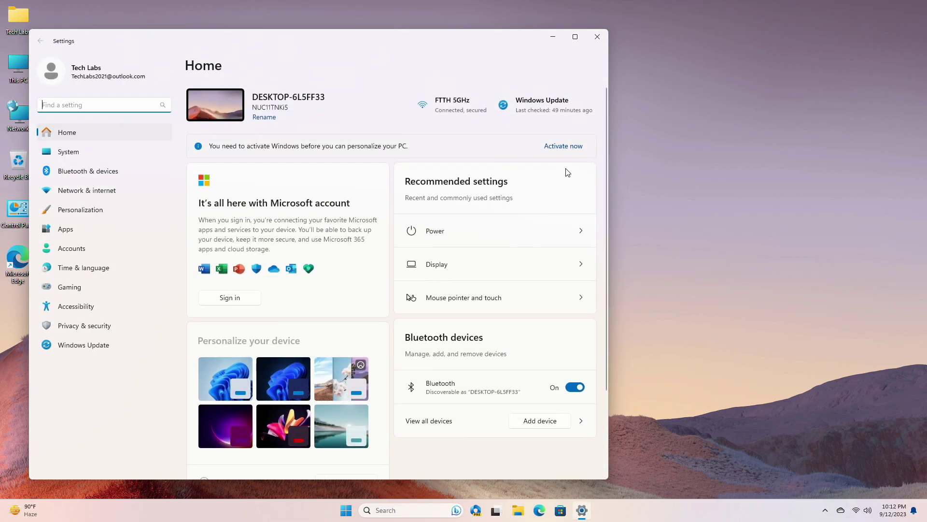
left_click(597, 37)
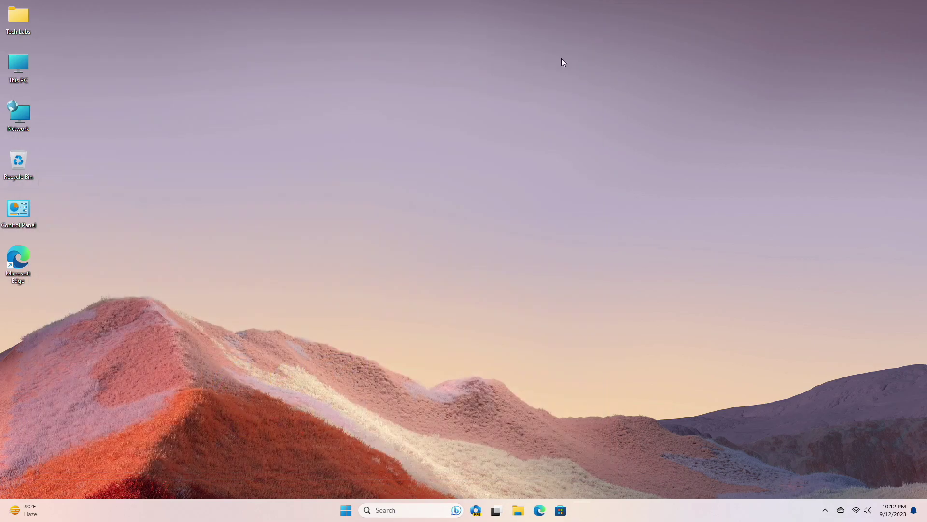
left_click(825, 510)
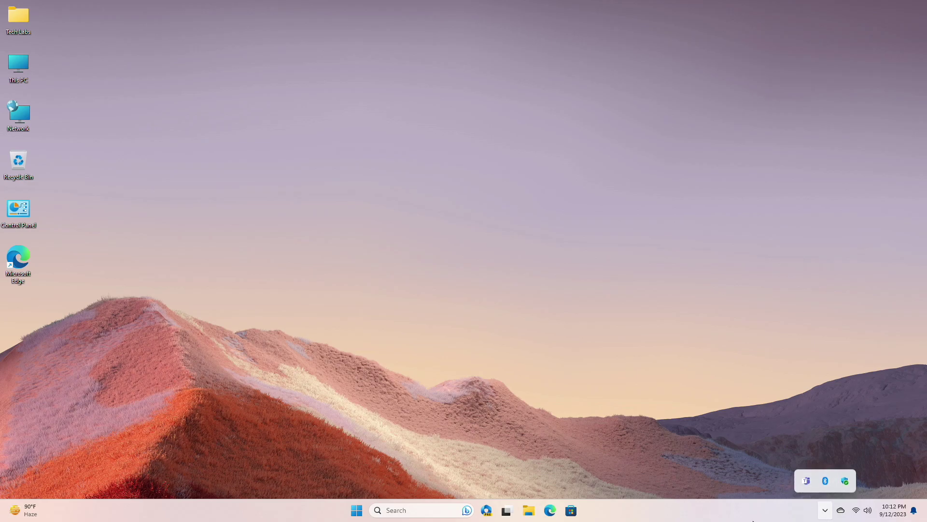
right_click(550, 510)
left_click(556, 483)
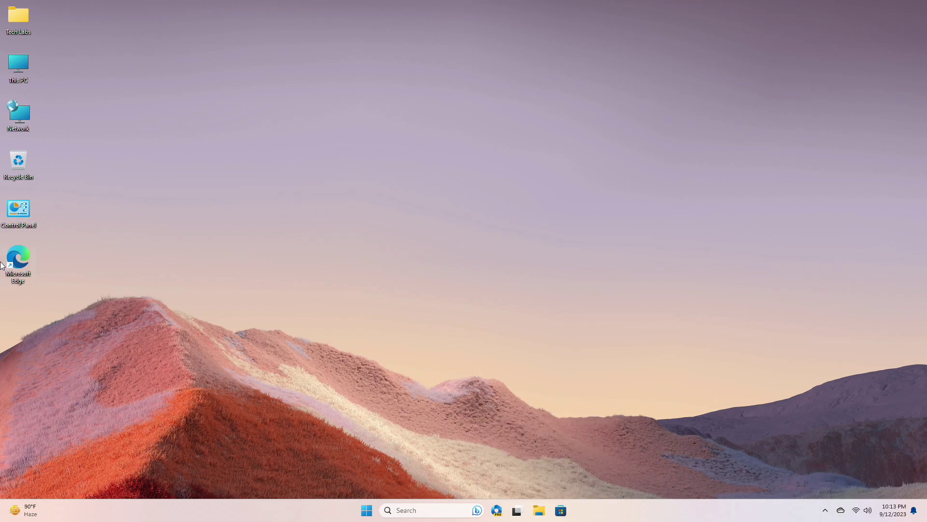
left_click_drag(18, 259, 552, 516)
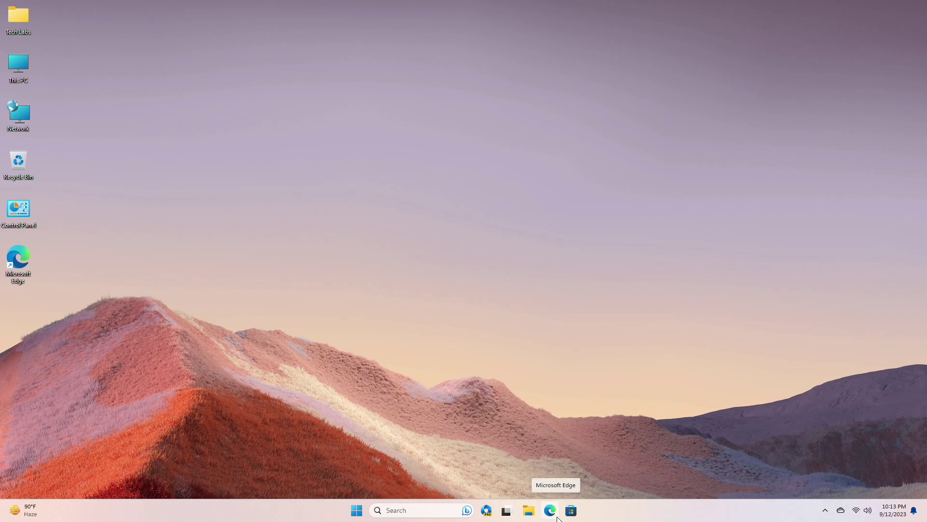
right_click(665, 507)
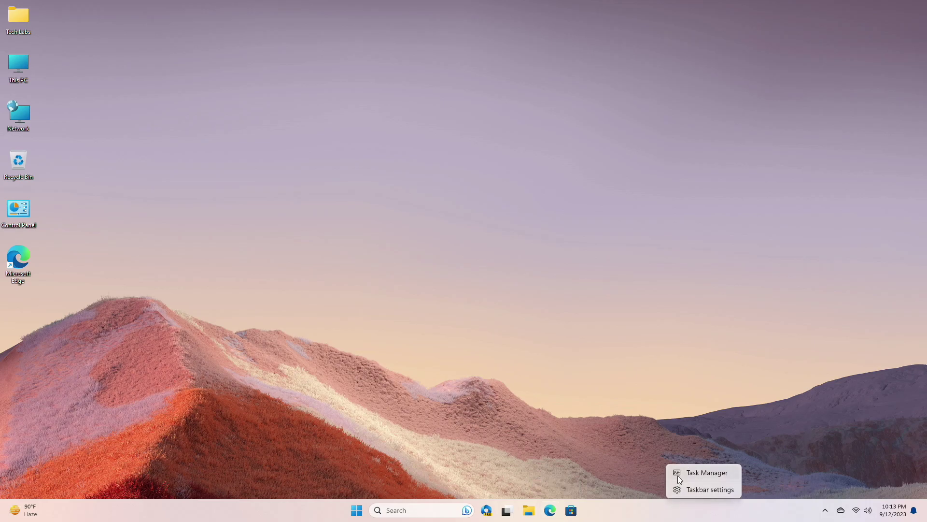
left_click(676, 474)
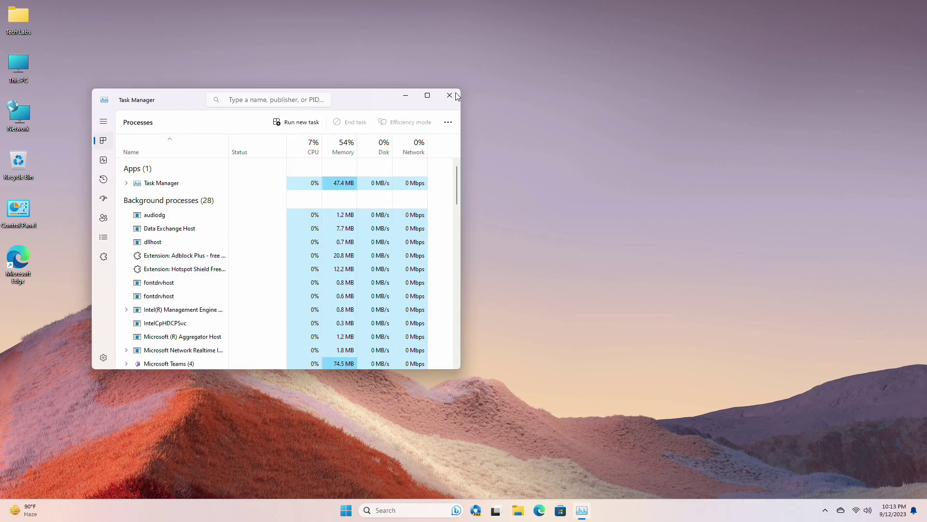
left_click(454, 96)
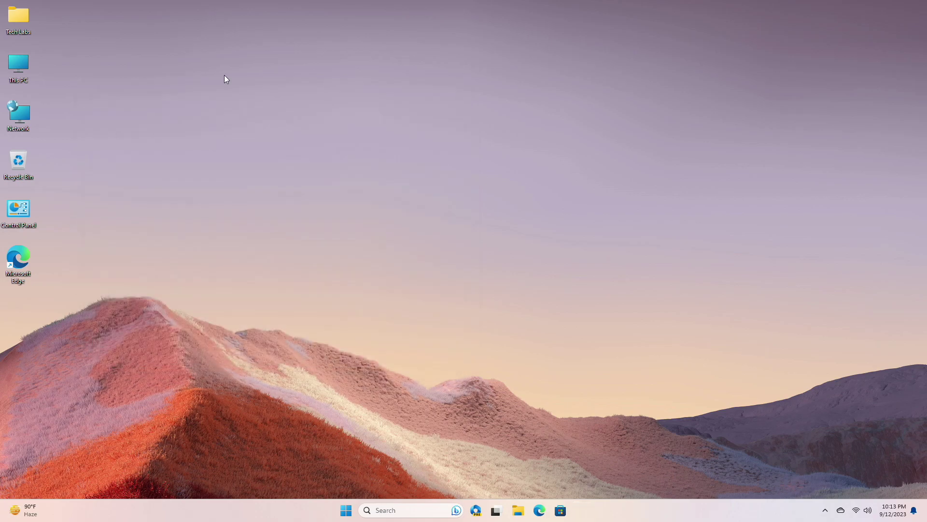
Step: Open This PC, switch Explorer to its Home view, then close Explorer and the Copilot pane
double_click(19, 73)
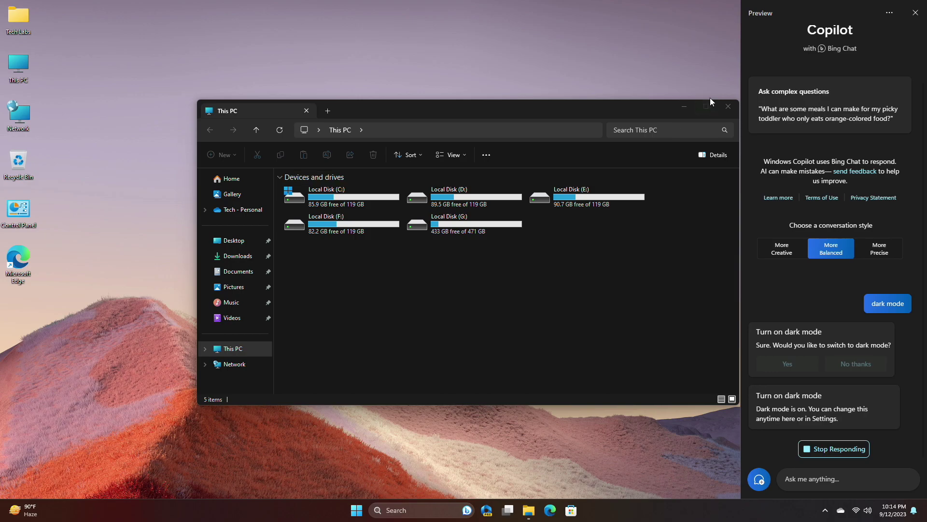
left_click(728, 107)
double_click(4, 76)
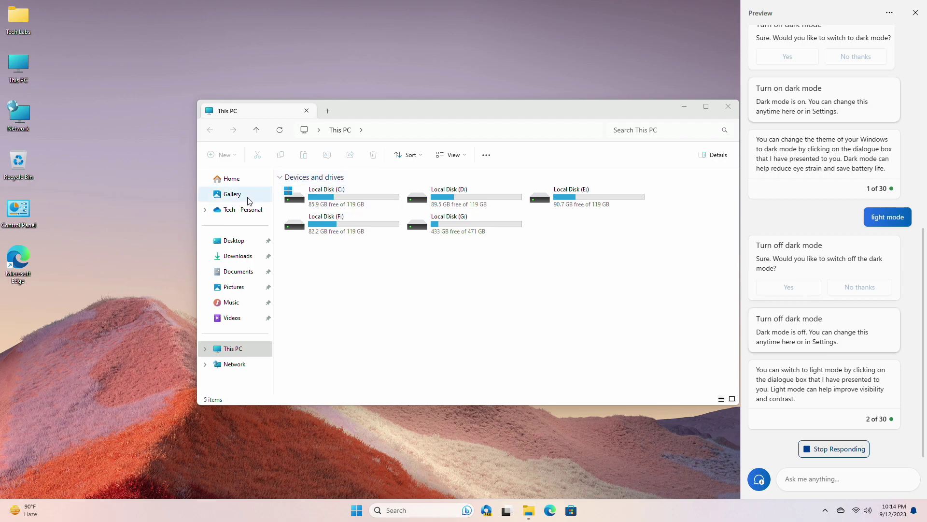
left_click(233, 179)
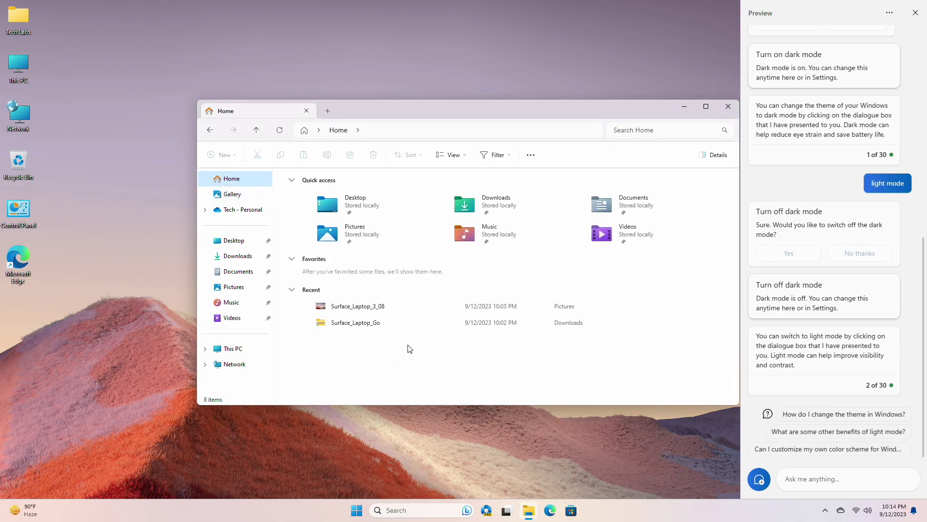
left_click(728, 106)
left_click(487, 510)
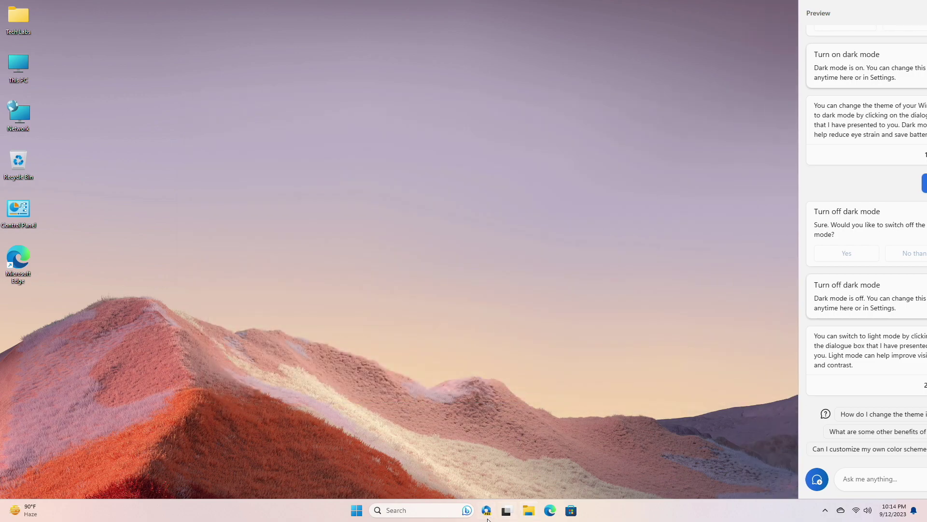
left_click(356, 510)
Step: Close Settings, open Task Manager from the taskbar, and create a kernel memory dump of a process
left_click(579, 227)
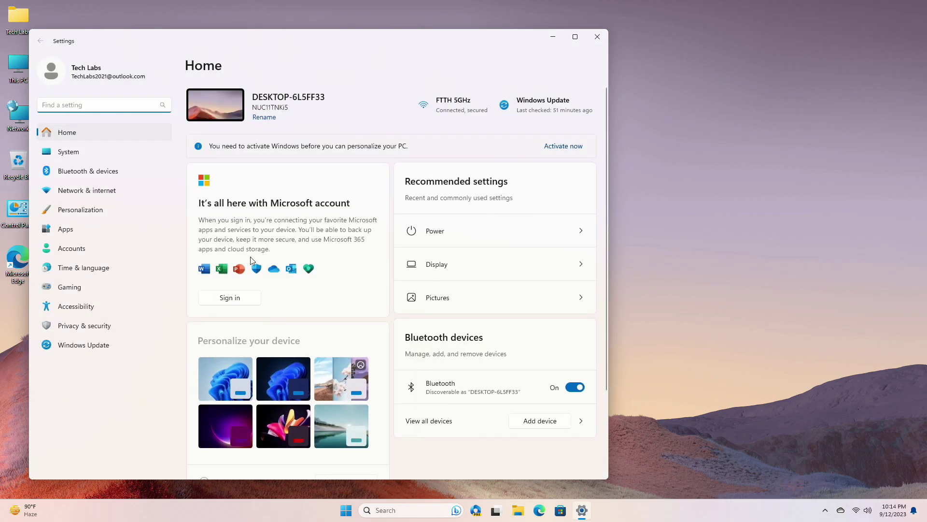
left_click(596, 37)
right_click(703, 506)
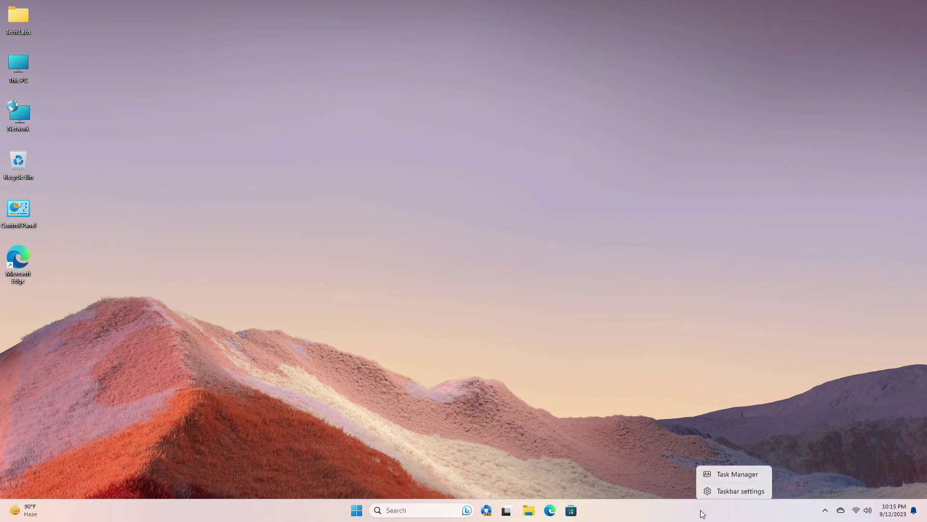
left_click(723, 474)
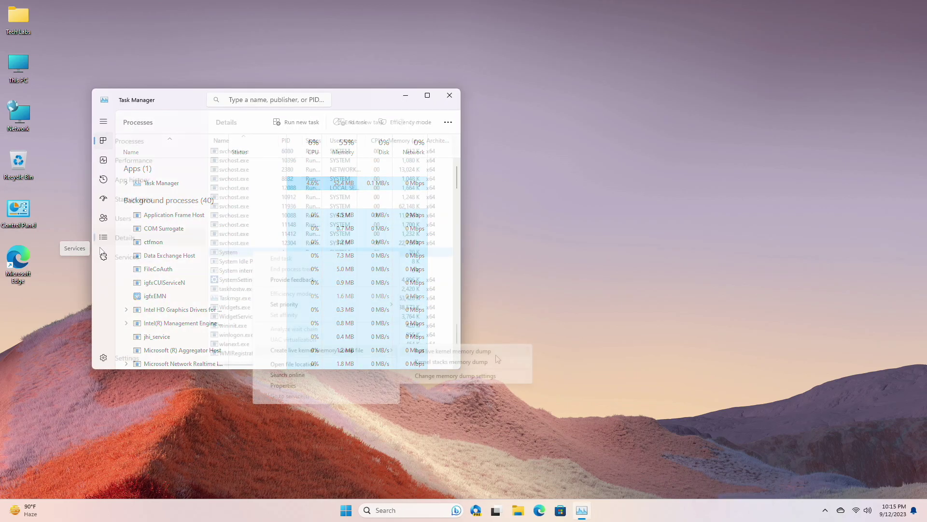
left_click(494, 354)
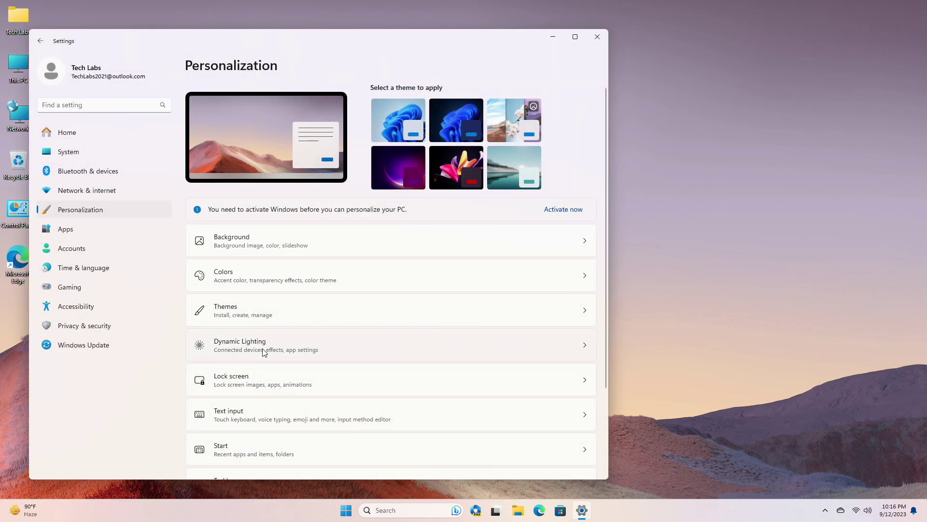
Step: View the Personalization > Dynamic Lighting page, then close Settings
left_click(263, 342)
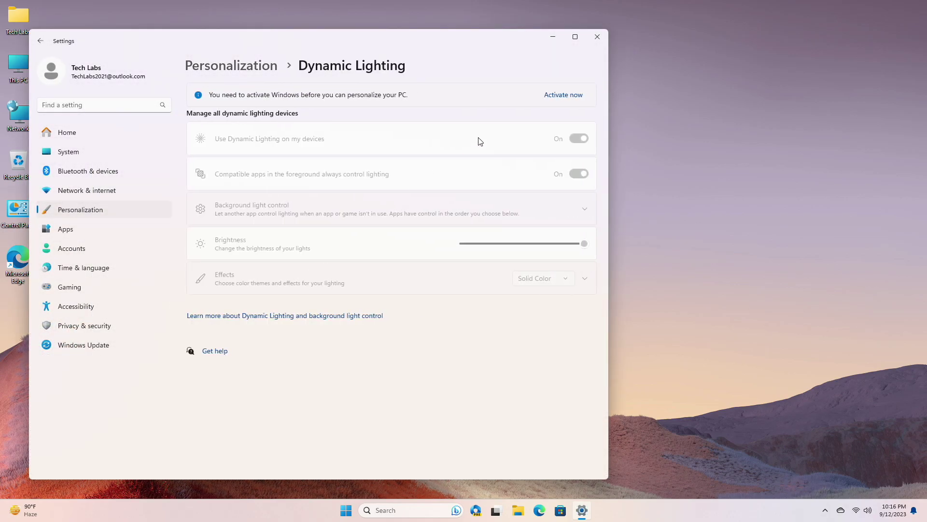
left_click(603, 41)
Step: Refresh the desktop and launch Settings from the Start menu
right_click(415, 152)
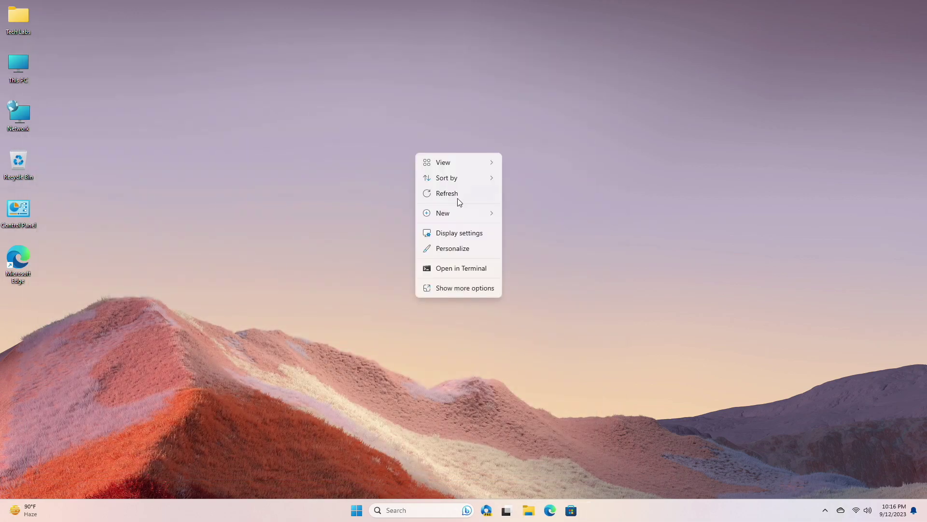
left_click(454, 195)
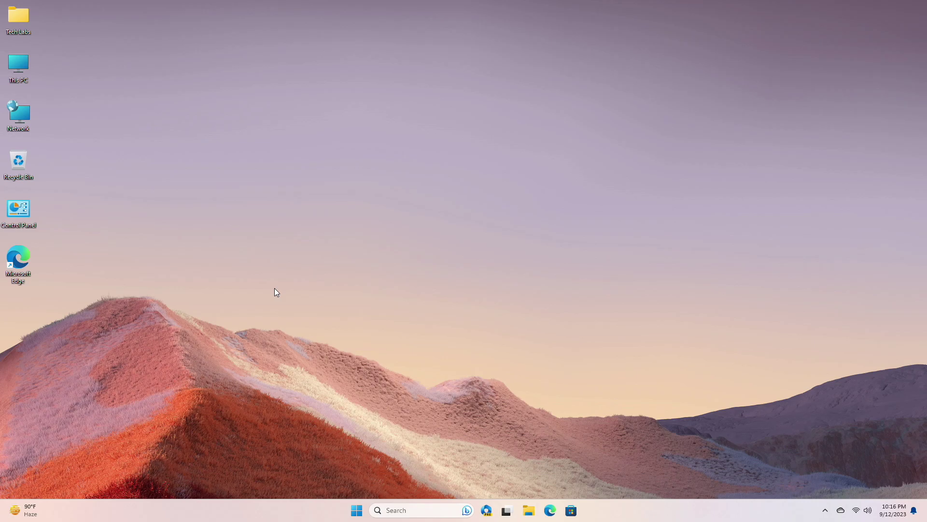
left_click(356, 510)
left_click(579, 248)
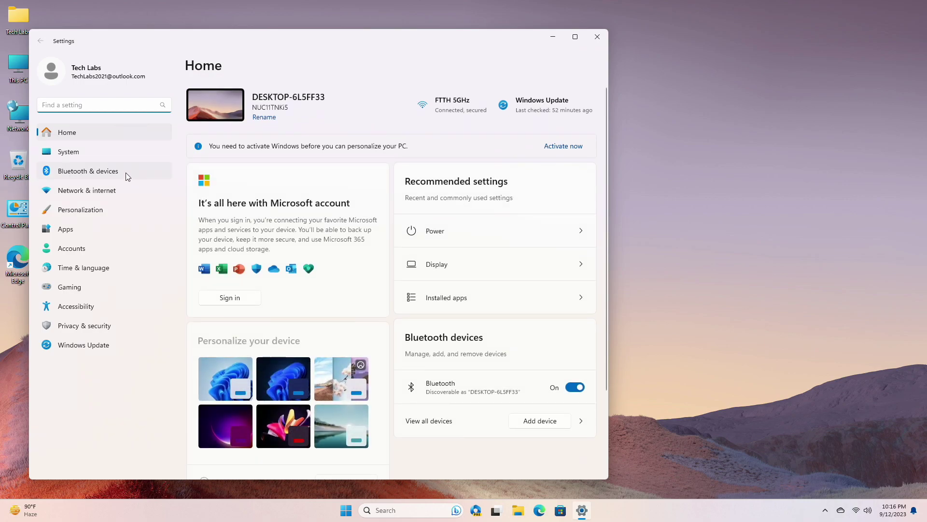
Step: Browse Bluetooth & devices, then uninstall Cortana from Installed apps and confirm
left_click(129, 173)
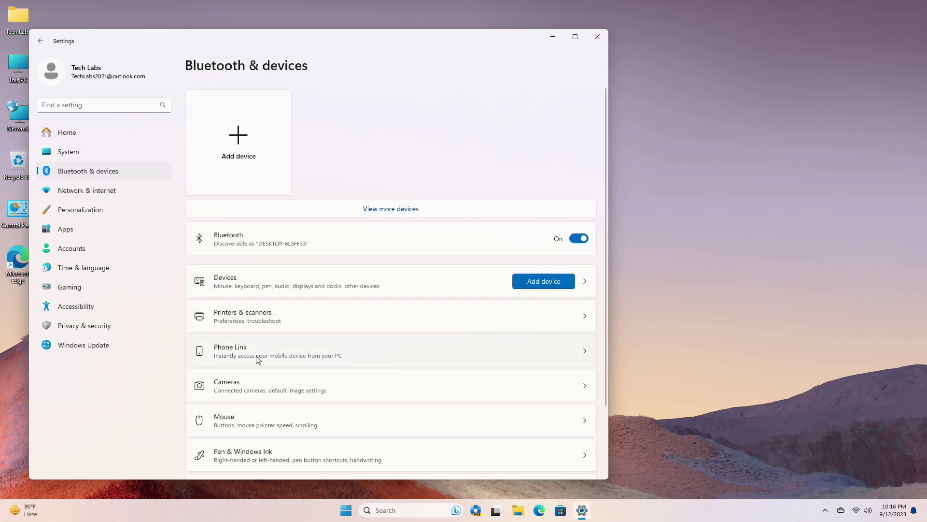
left_click(257, 356)
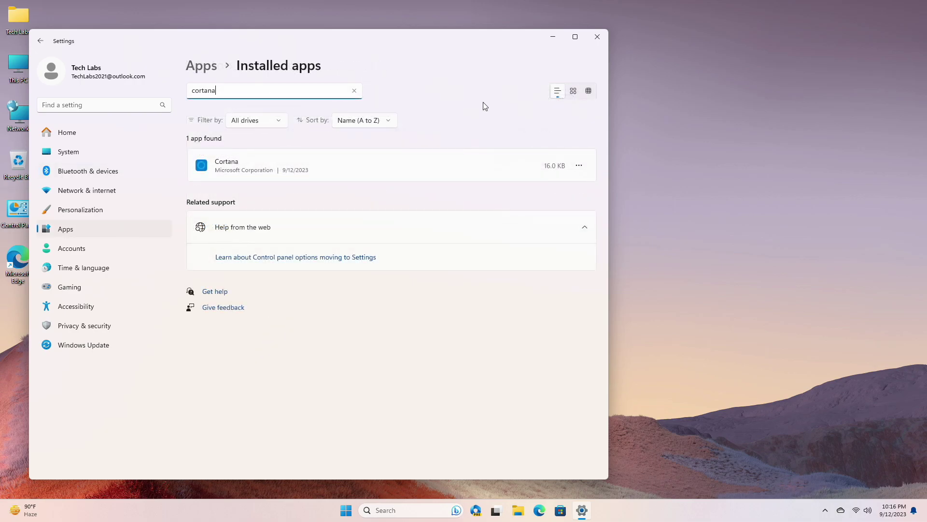
left_click(579, 165)
left_click(531, 216)
left_click(548, 220)
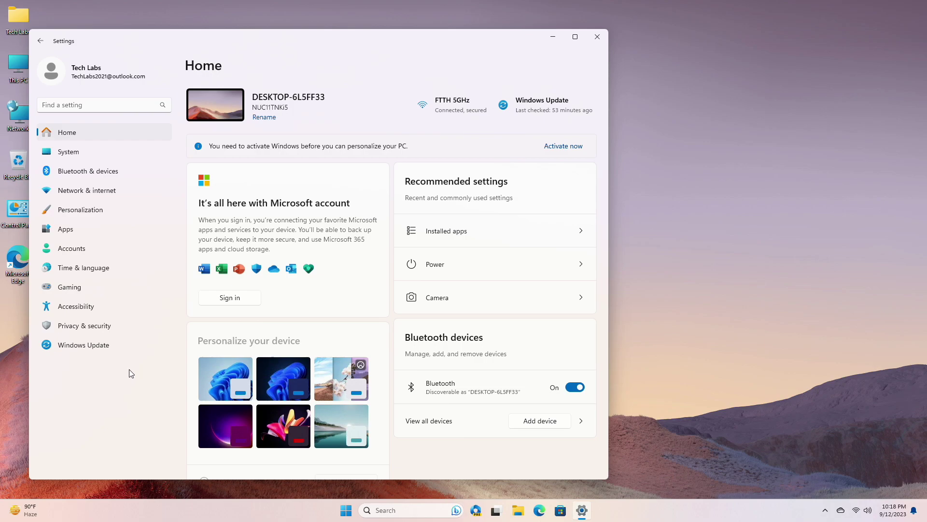
Step: Close Settings from the Time & language > Date & time page
left_click(595, 36)
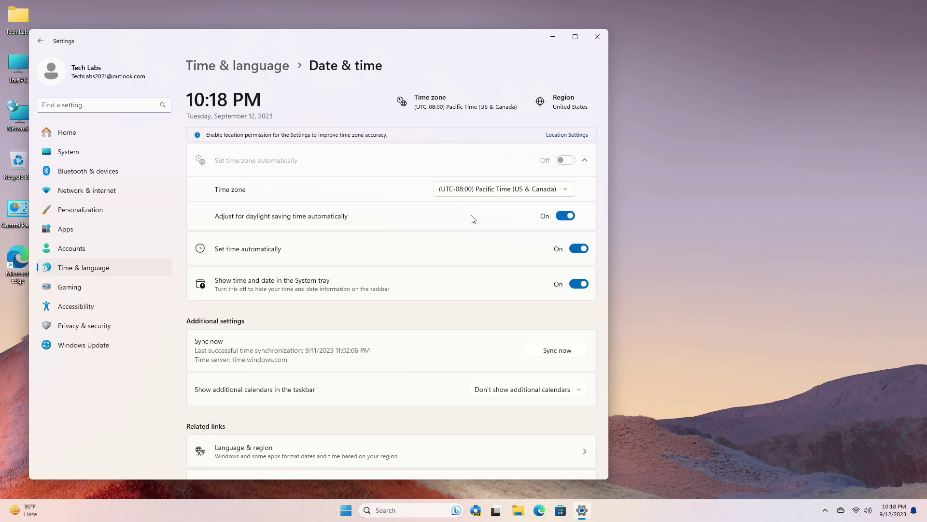
left_click(598, 37)
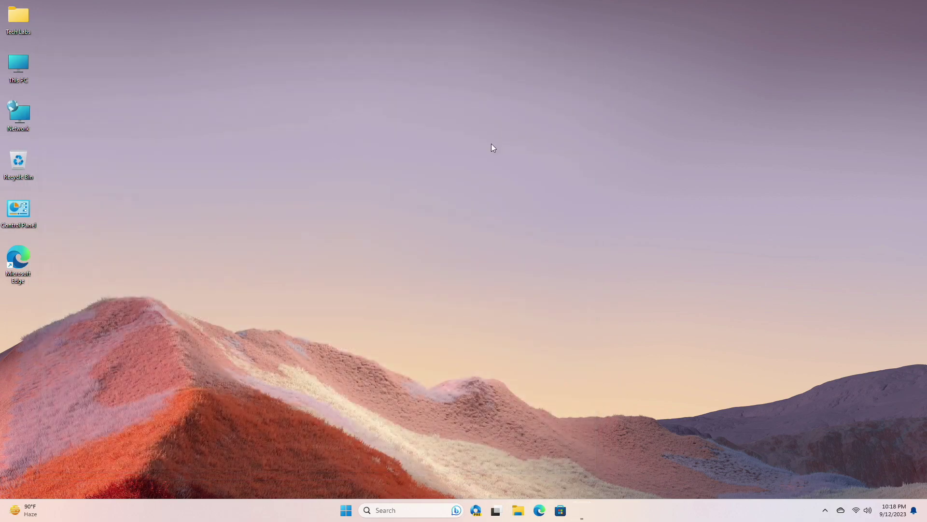